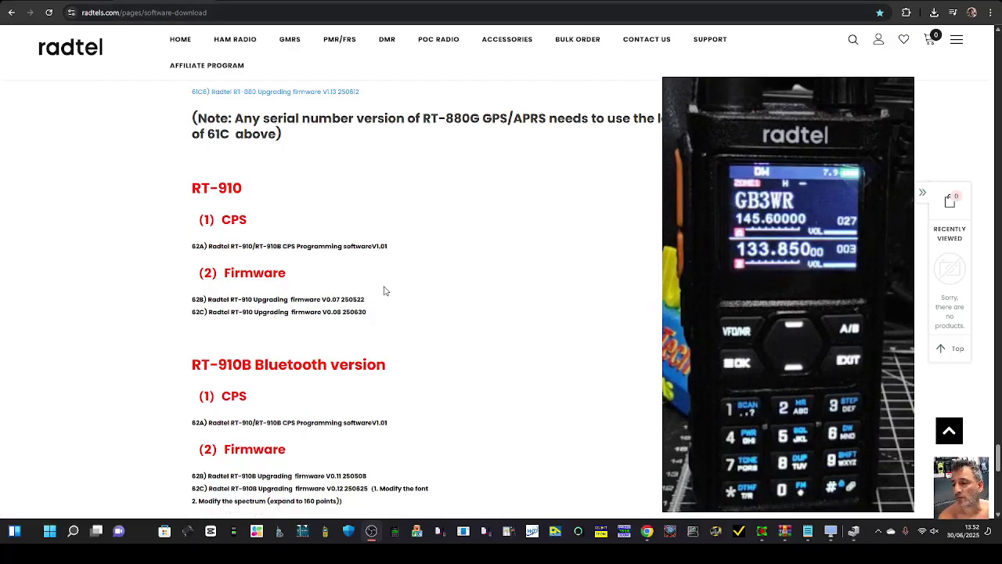
# - Download the RT-910 upgrading firmware V0.08 250630 and open the downloaded zip archive
pyautogui.click(299, 312)
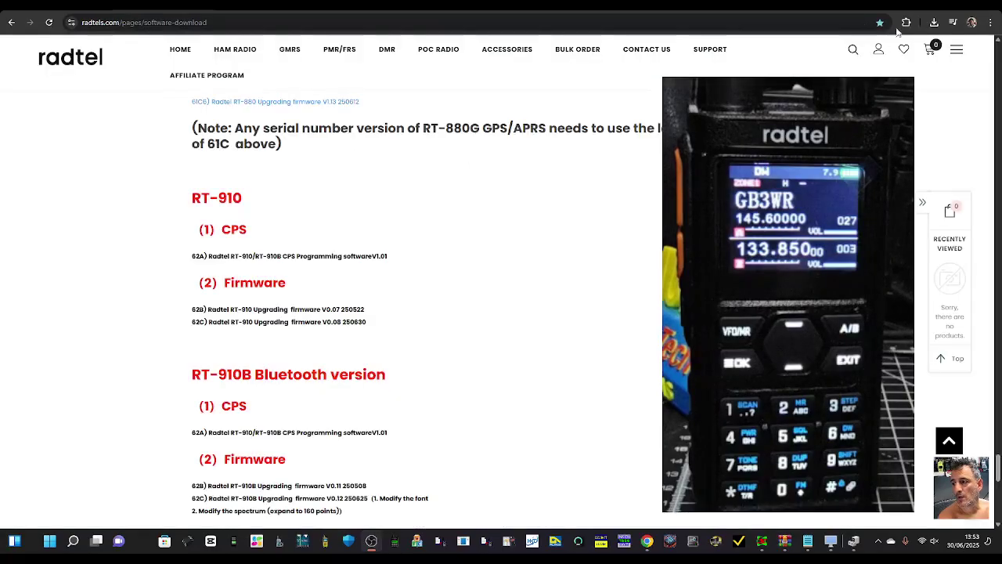
pyautogui.click(934, 22)
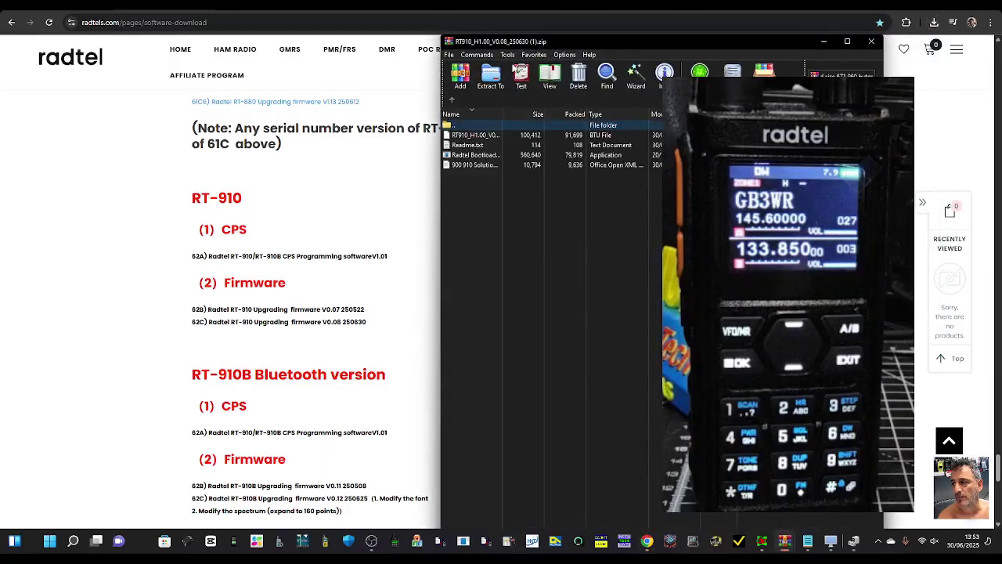
pyautogui.moveTo(548, 40); pyautogui.dragTo(173, 60)
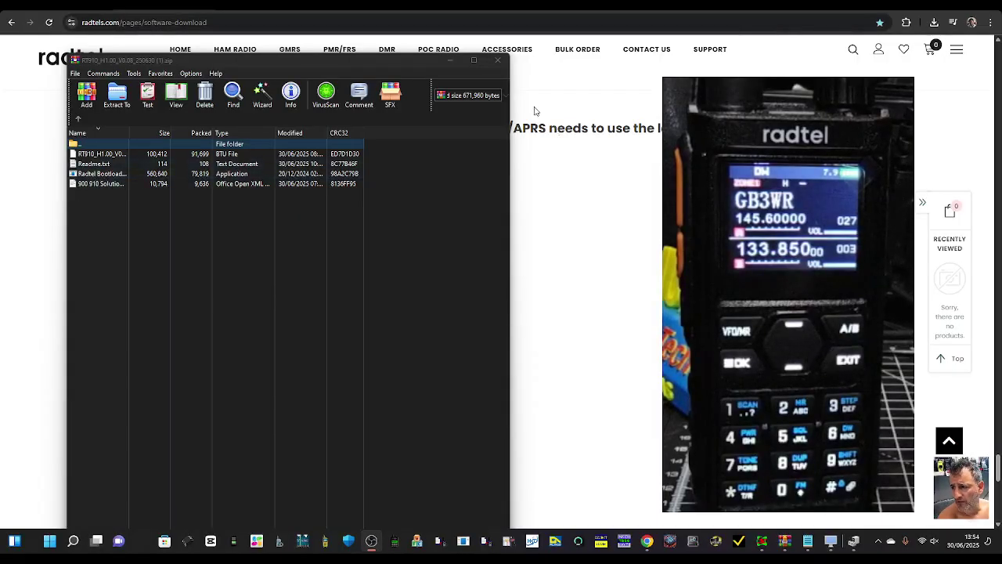
# - Inspect the bootloader application and firmware file in the archive, and open Readme.txt to read the change notes
pyautogui.doubleClick(107, 173)
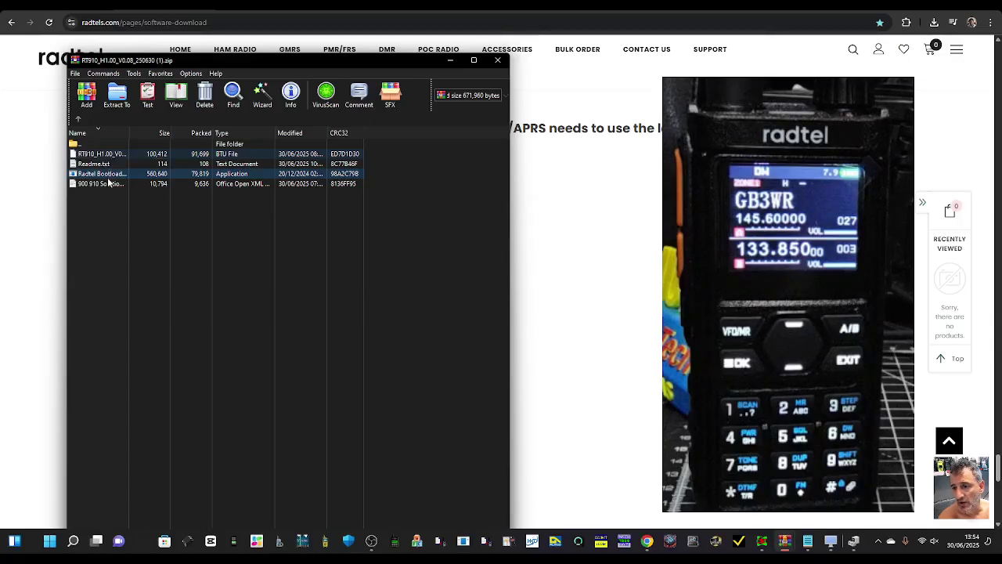
pyautogui.click(102, 173)
pyautogui.press('Escape')
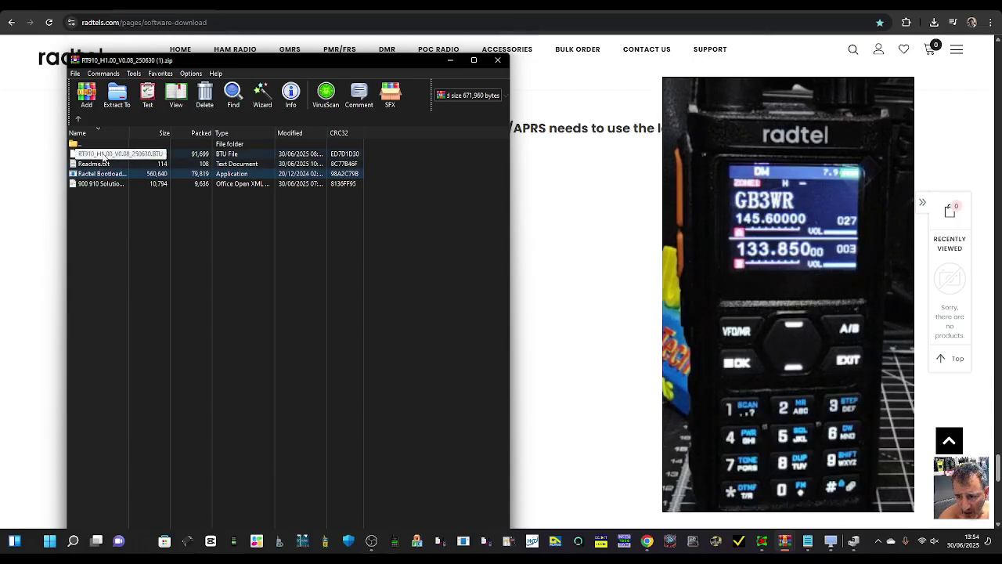
pyautogui.doubleClick(93, 164)
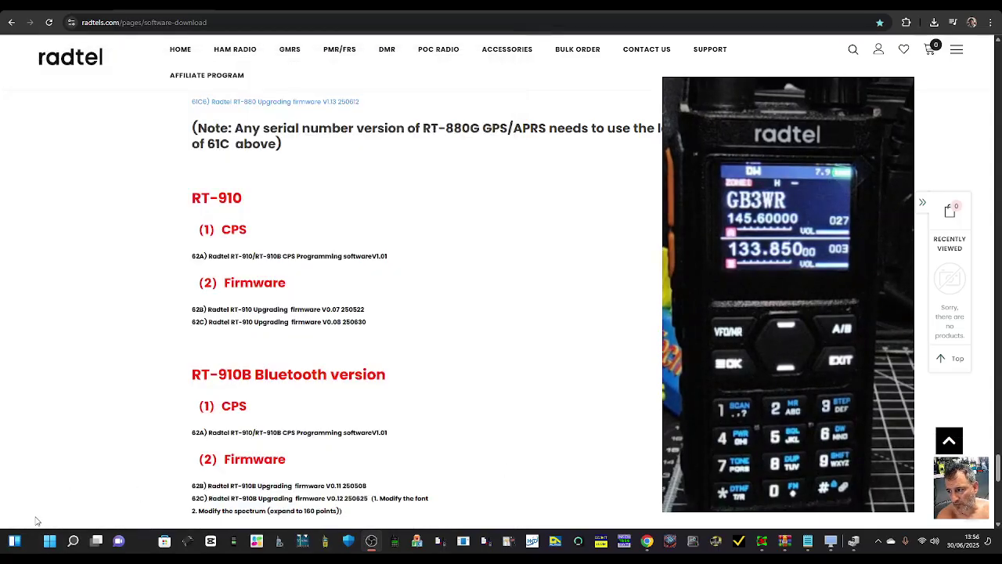
# - Check in Device Manager under Ports (COM & LPT) which COM port the USB-SERIAL CH340 cable uses, and minimize the window
pyautogui.rightClick(50, 542)
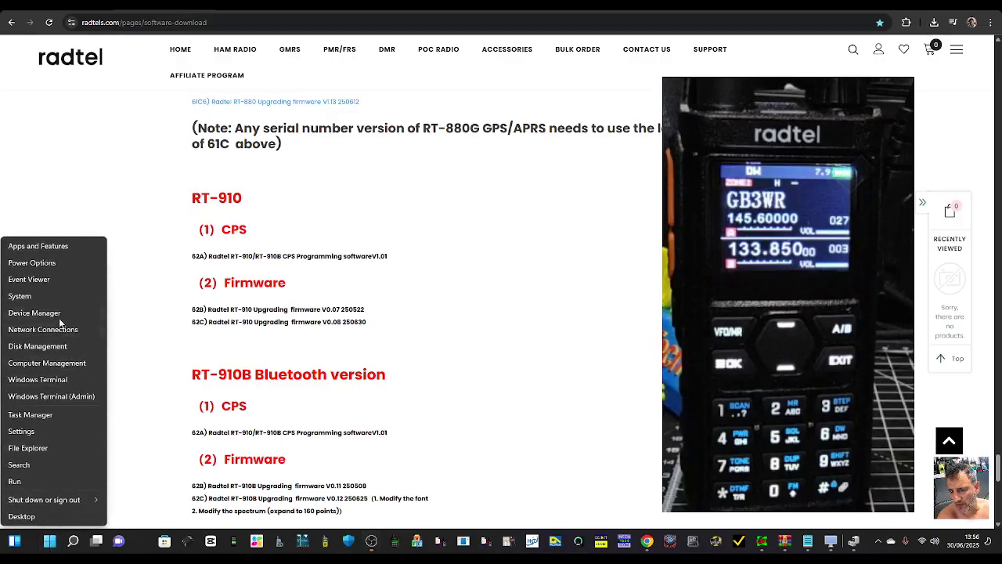
pyautogui.click(34, 313)
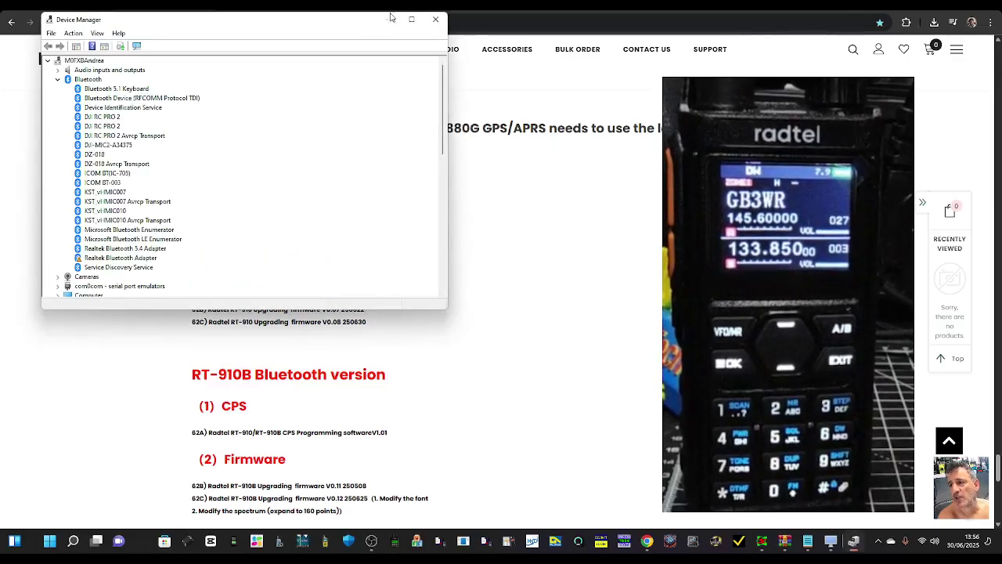
pyautogui.moveTo(357, 20); pyautogui.dragTo(372, 77)
pyautogui.scroll(-5, 176, 304)
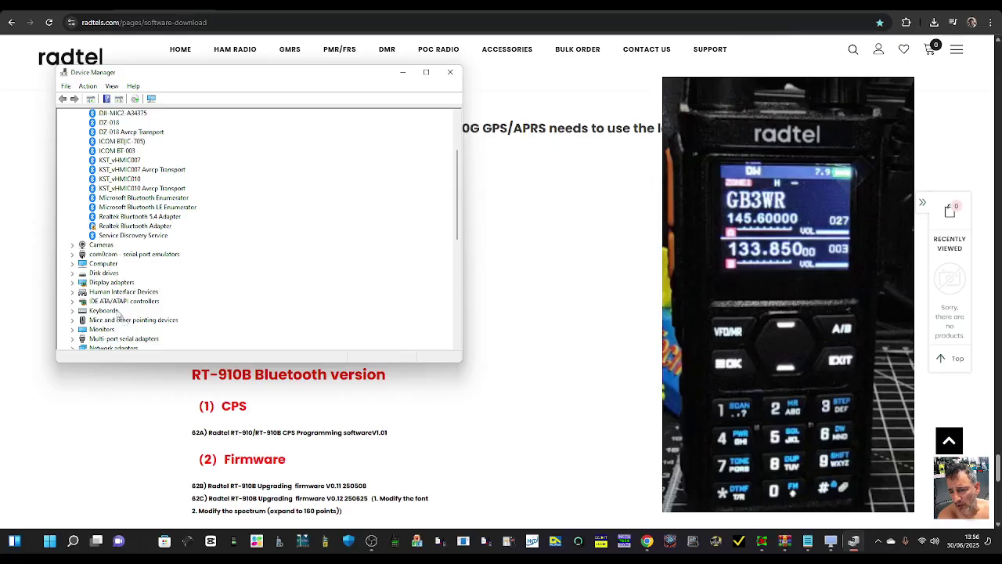
pyautogui.scroll(-1, 133, 290)
pyautogui.doubleClick(121, 283)
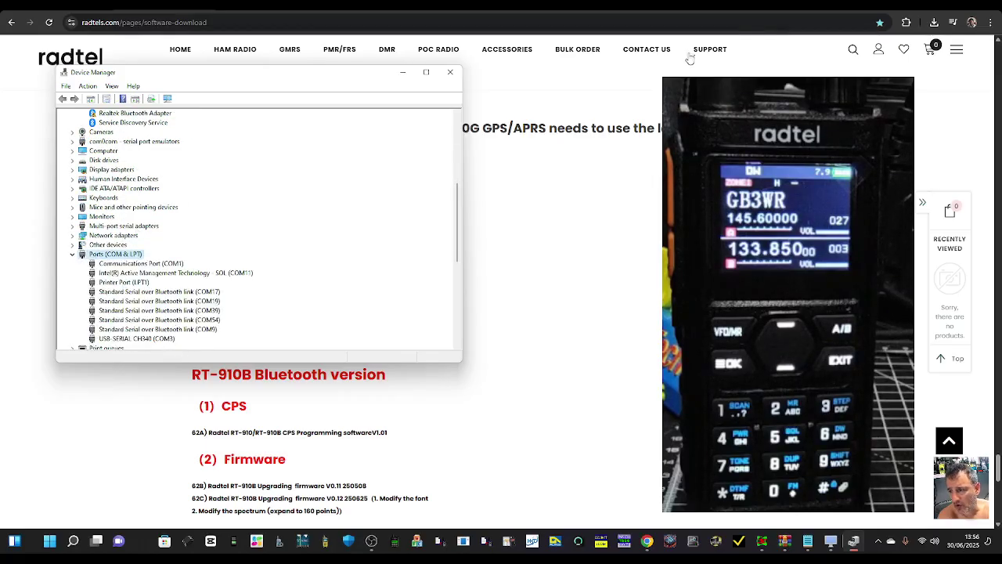
pyautogui.click(402, 73)
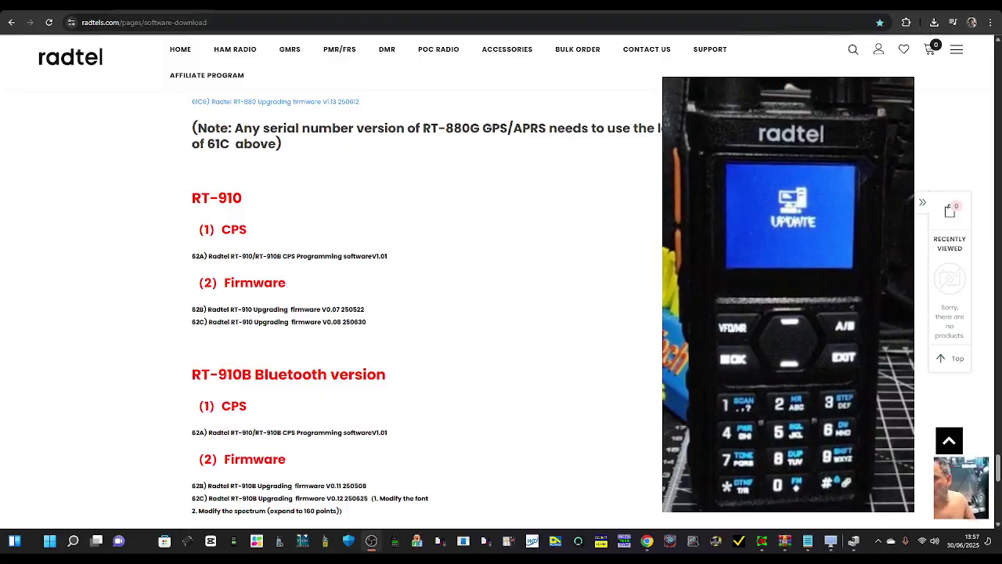
# - Close the RT-880 Program Software and minimize the Notepad window showing the readme
pyautogui.click(934, 22)
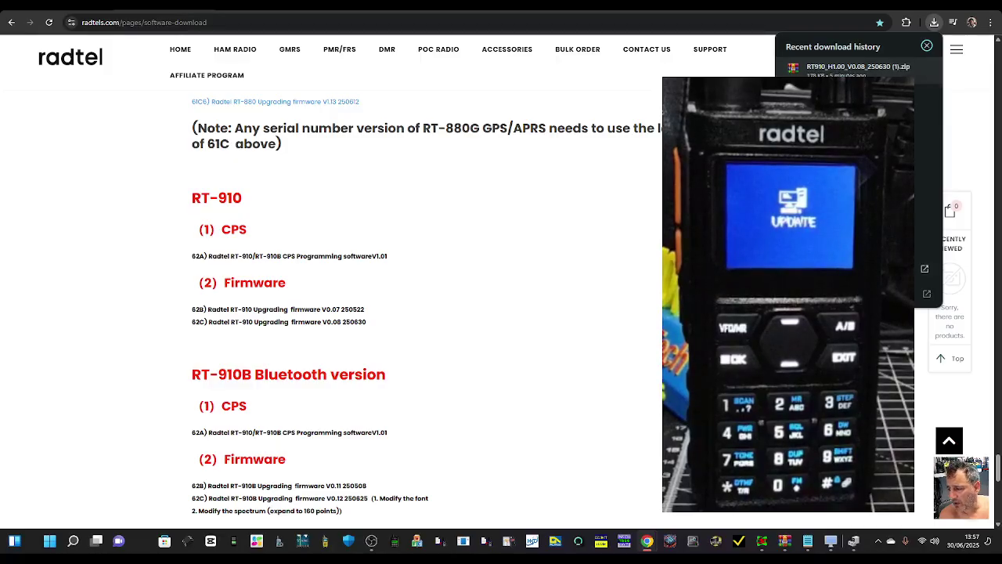
pyautogui.click(833, 544)
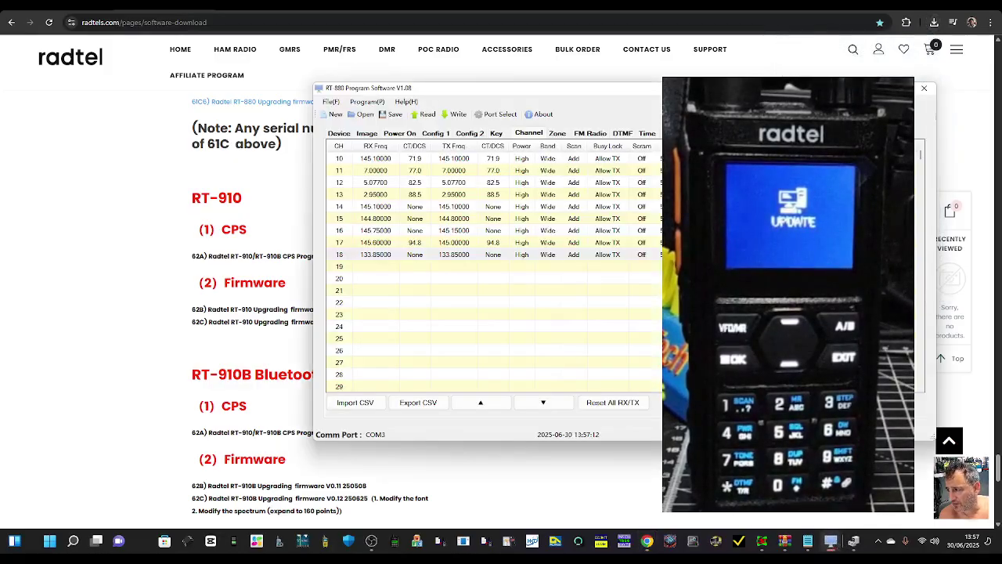
pyautogui.click(923, 89)
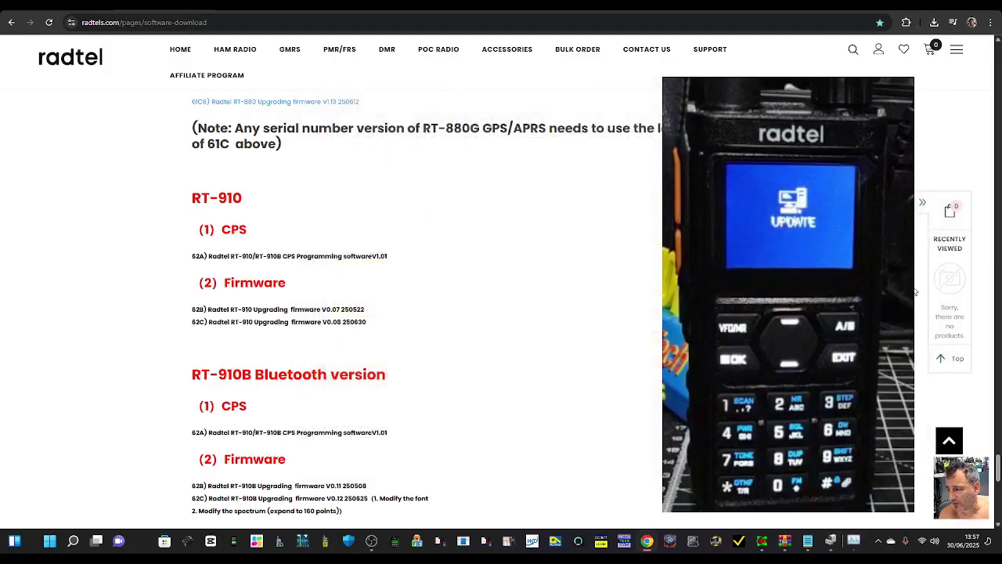
pyautogui.moveTo(855, 543)
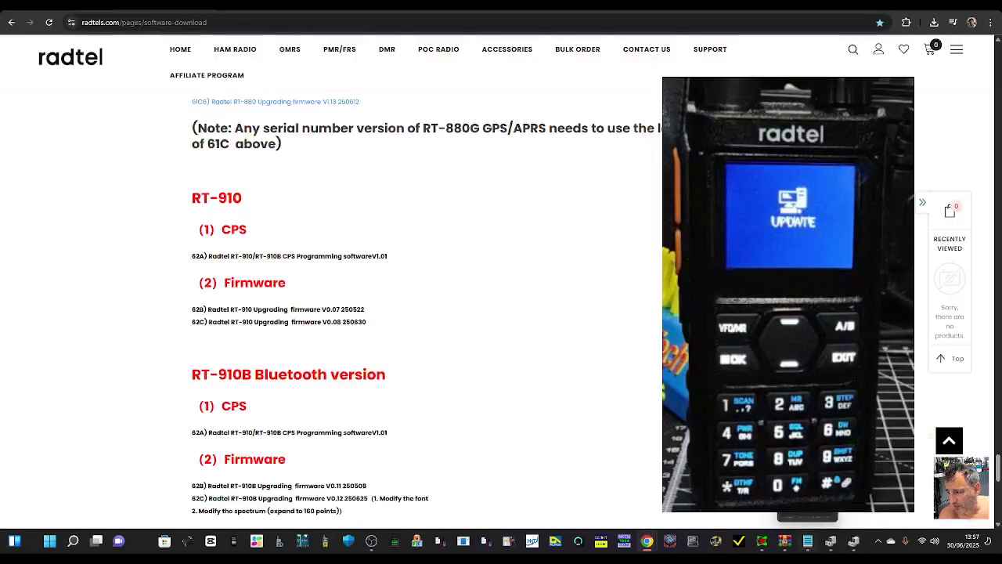
pyautogui.click(807, 541)
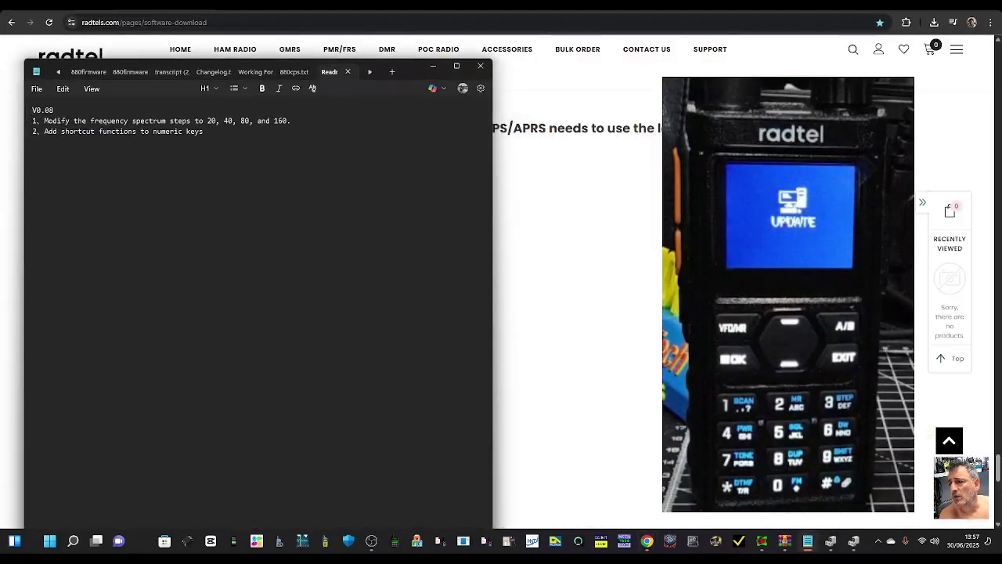
pyautogui.click(430, 66)
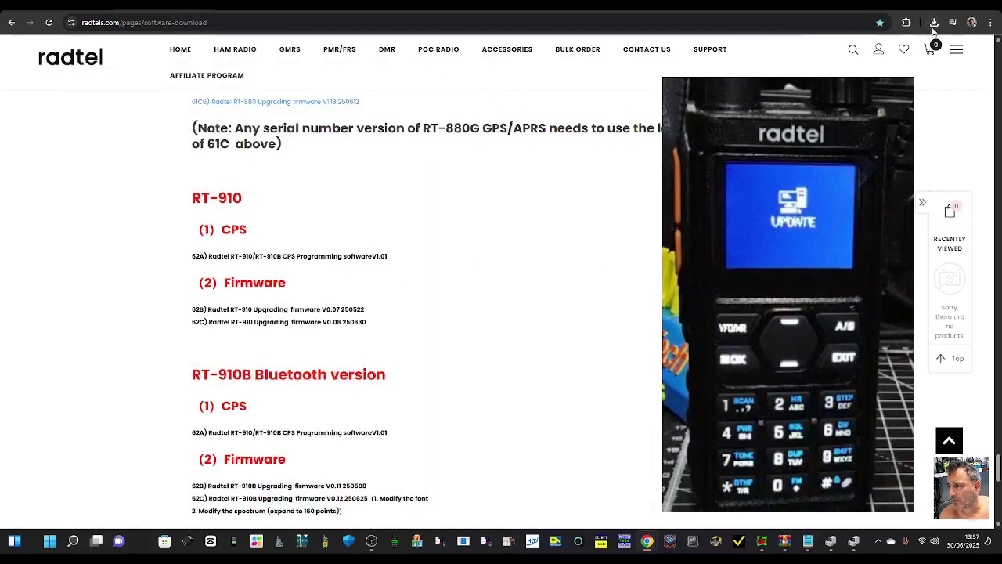
# - Reopen the downloaded RT910_H1.00_V0.08_250630 archive, uncover the desktop and copy the BTU firmware file onto it
pyautogui.click(934, 22)
pyautogui.click(857, 67)
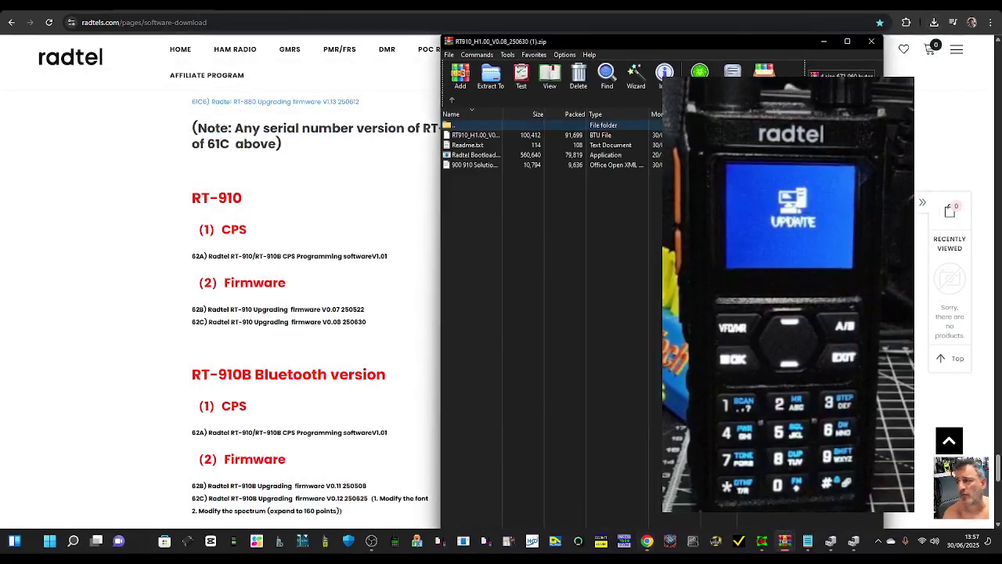
pyautogui.moveTo(716, 38); pyautogui.dragTo(342, 56)
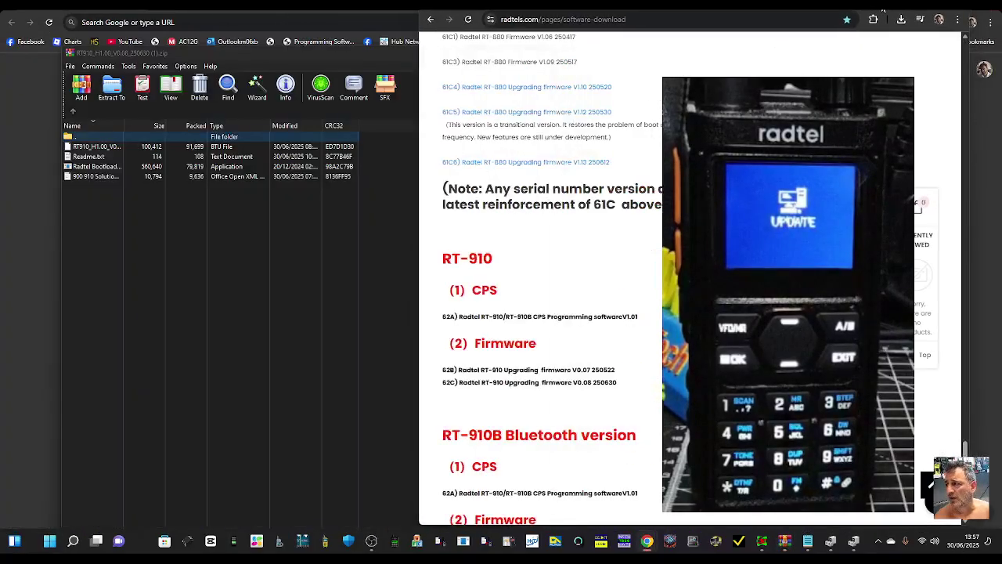
pyautogui.moveTo(883, 12); pyautogui.dragTo(879, 15)
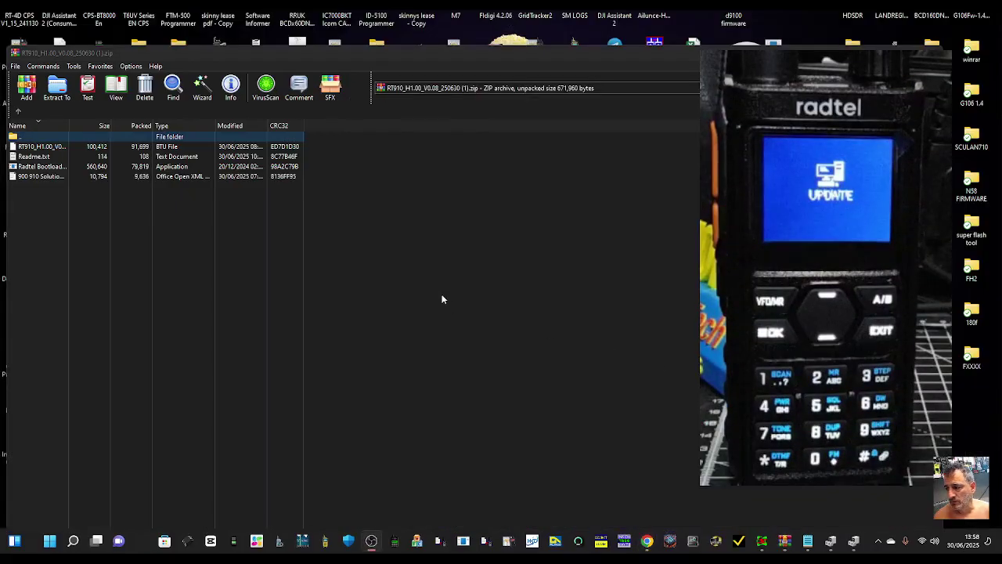
pyautogui.click(55, 149)
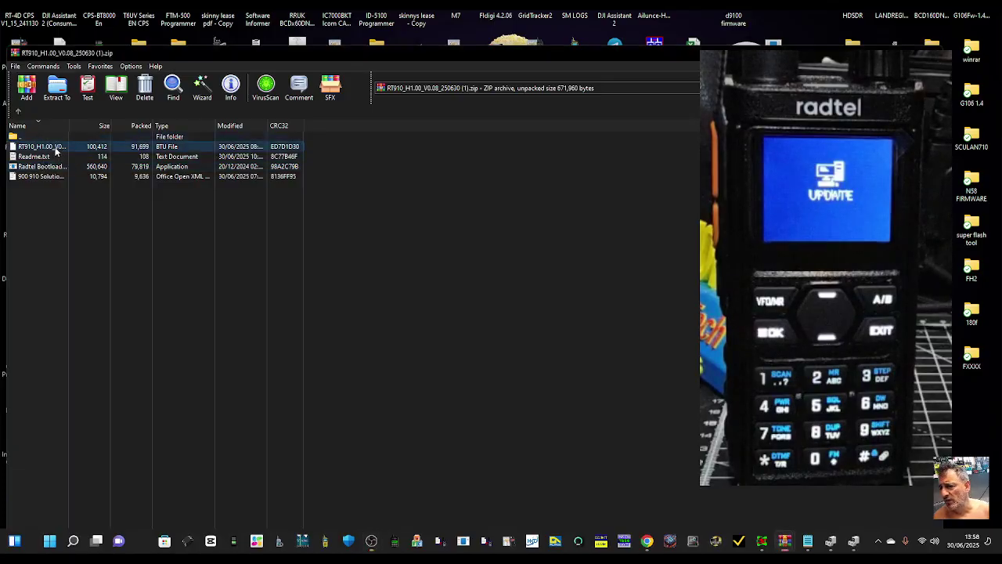
pyautogui.moveTo(55, 151); pyautogui.dragTo(969, 419)
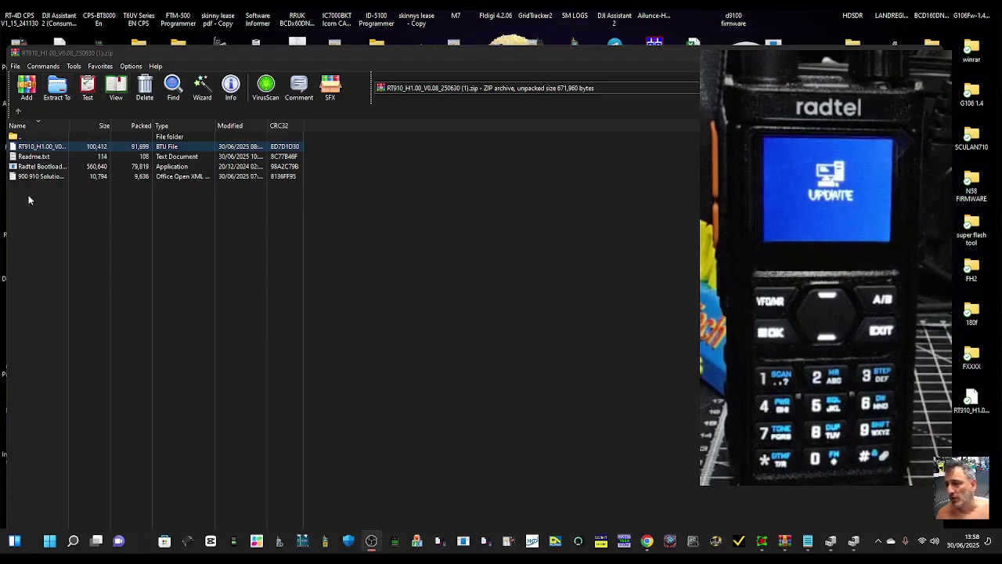
# - Launch Radtel Bootload Tools from the archive, allowing it to run despite the SmartScreen block
pyautogui.doubleClick(36, 166)
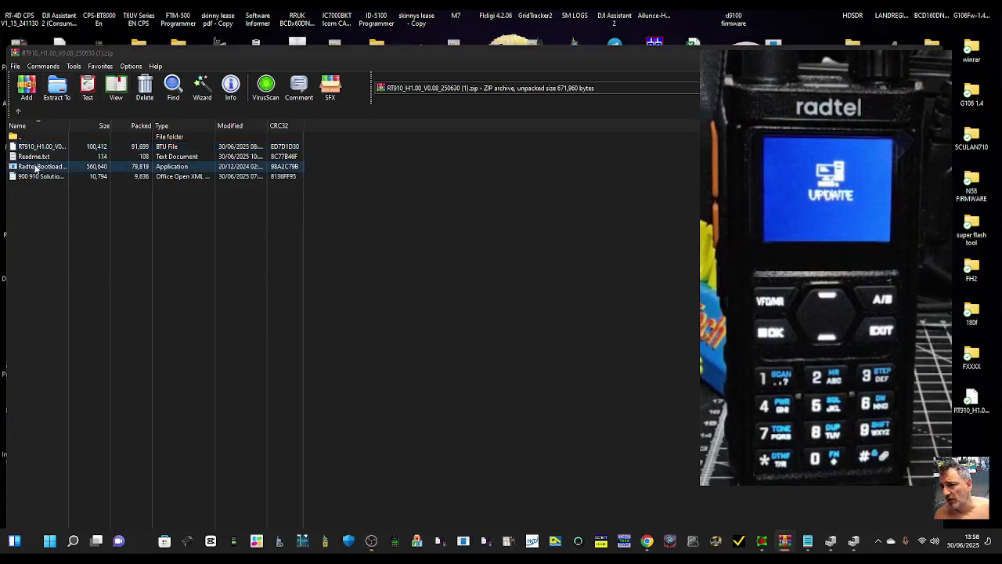
pyautogui.click(387, 188)
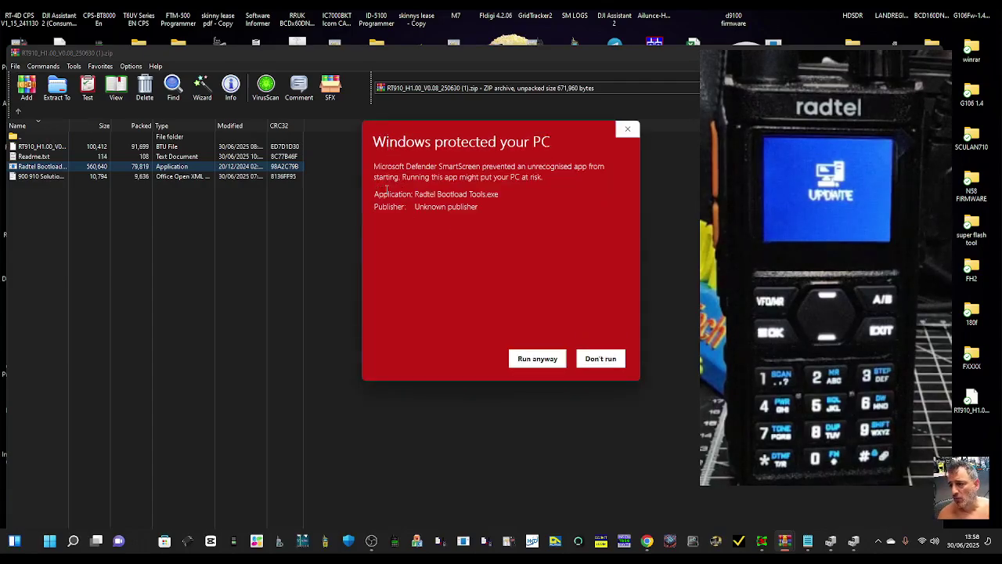
pyautogui.click(550, 356)
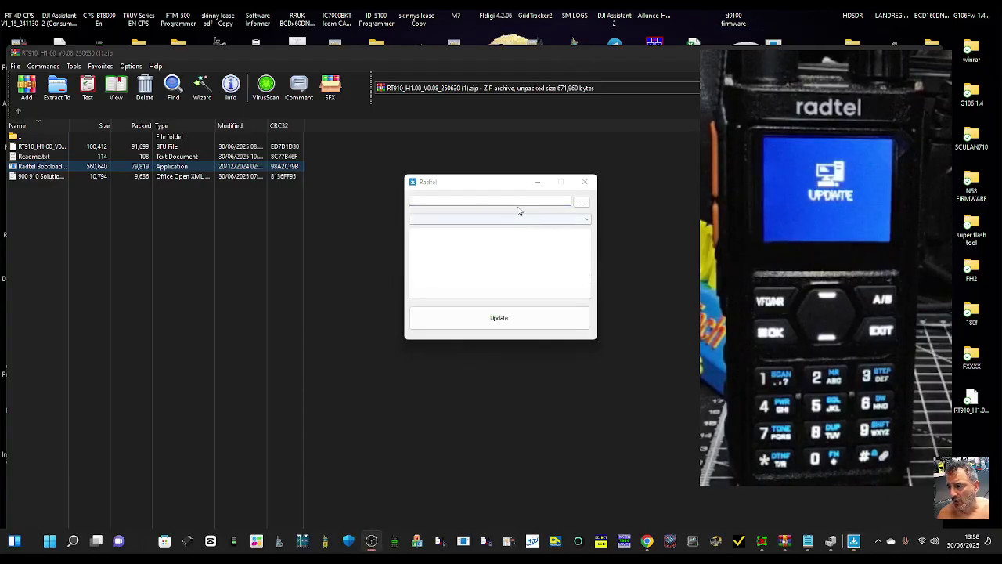
pyautogui.moveTo(502, 193); pyautogui.dragTo(435, 190)
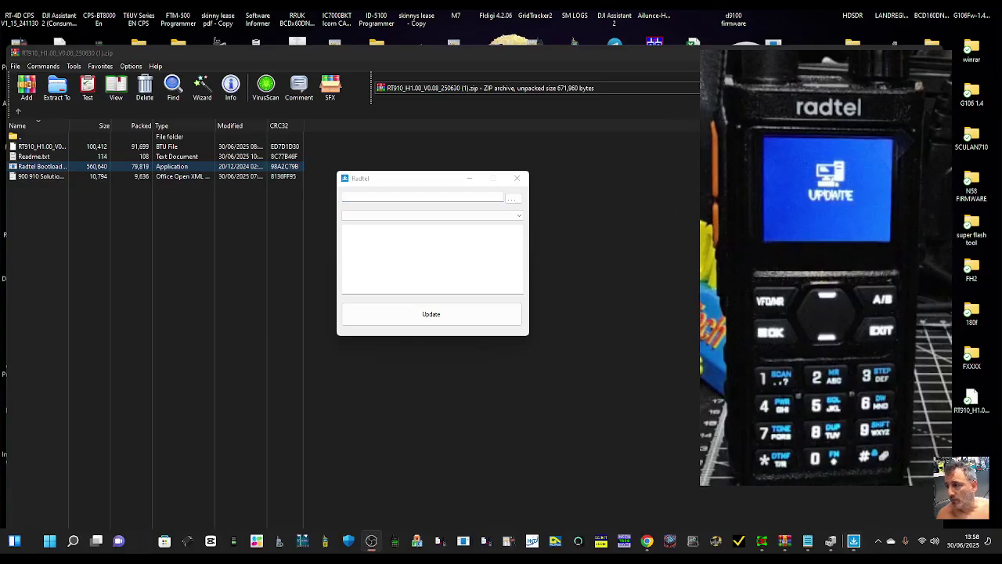
# - Load RT910_H1.00_V0.08_250630.BTU from the Desktop as the firmware file in the update tool
pyautogui.click(468, 216)
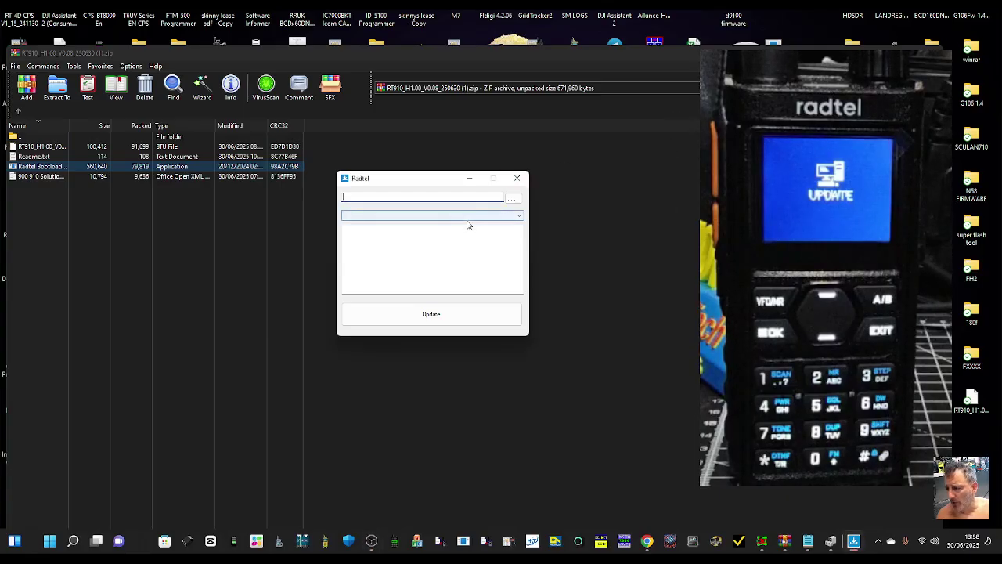
pyautogui.click(512, 200)
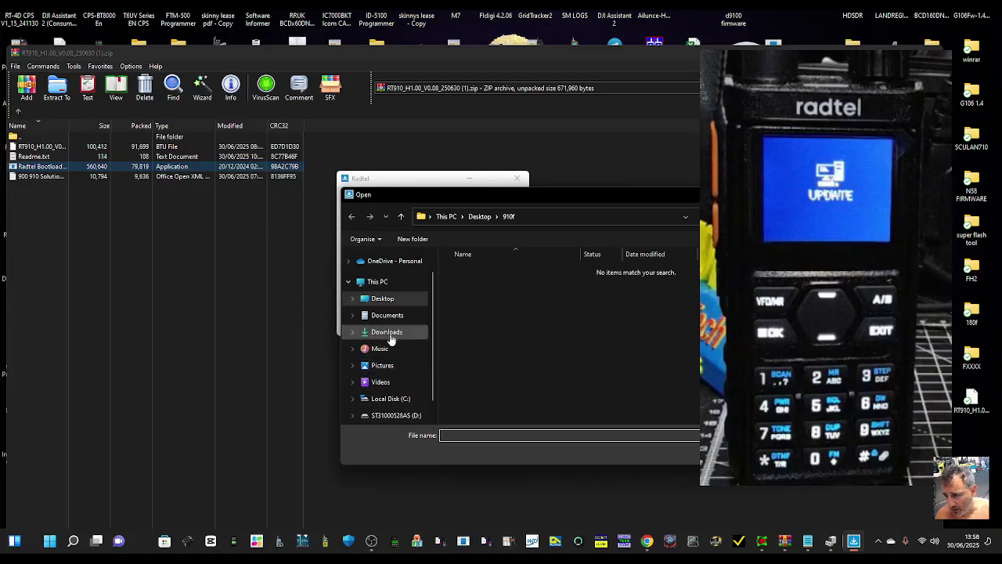
pyautogui.click(383, 301)
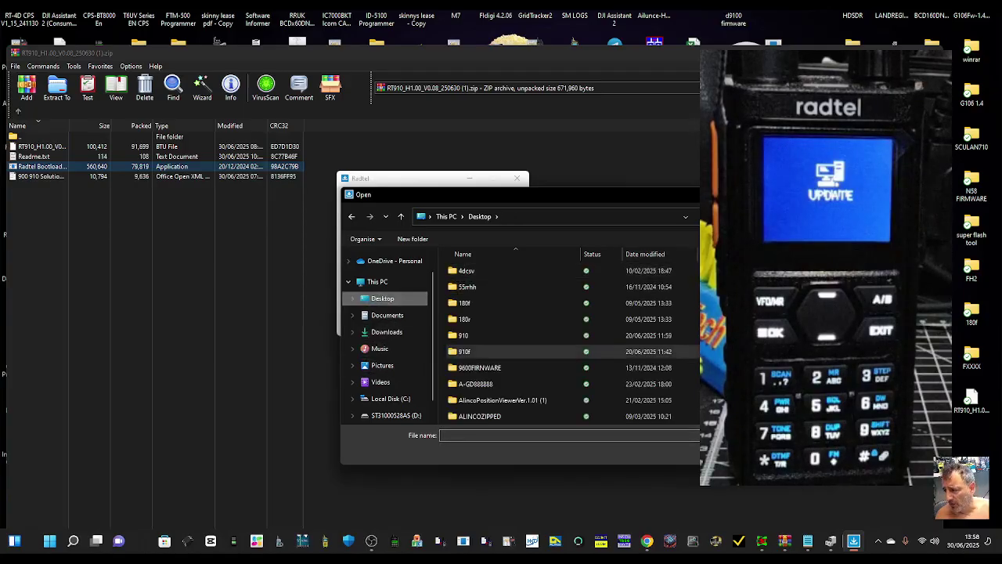
pyautogui.scroll(-20, 571, 342)
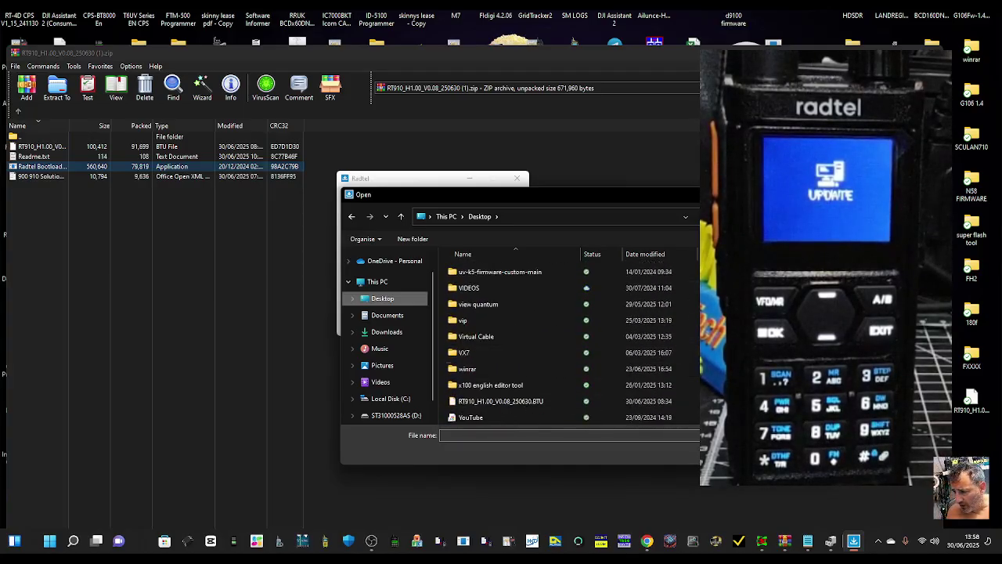
pyautogui.click(540, 401)
pyautogui.doubleClick(541, 401)
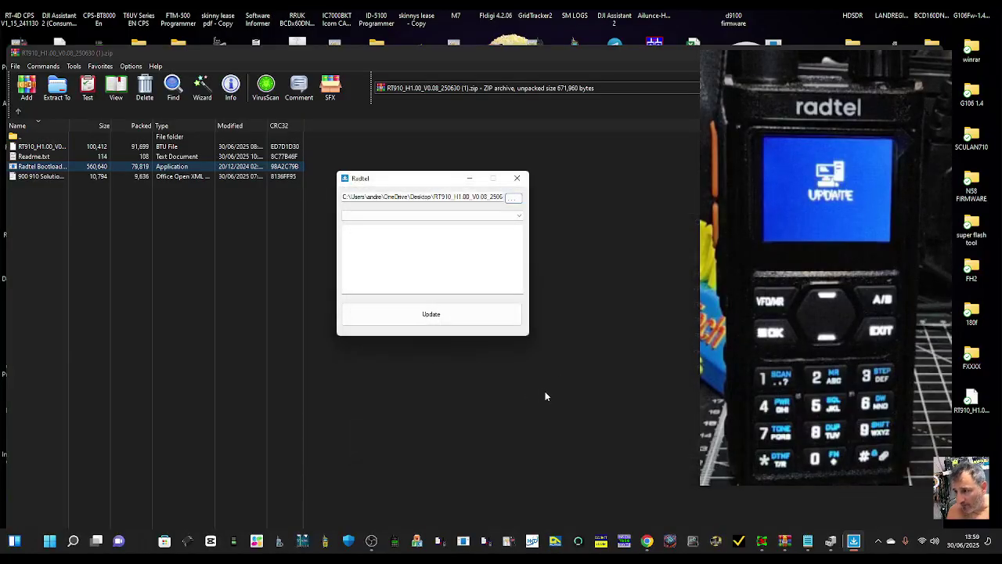
# - Set the update tool's port to COM3 and start the firmware update
pyautogui.click(520, 216)
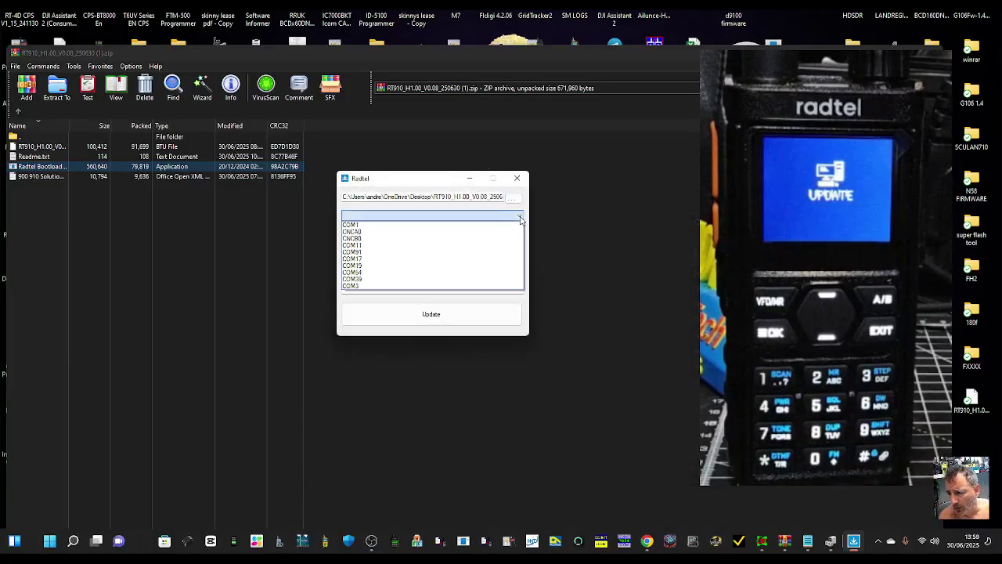
pyautogui.click(364, 285)
pyautogui.click(438, 317)
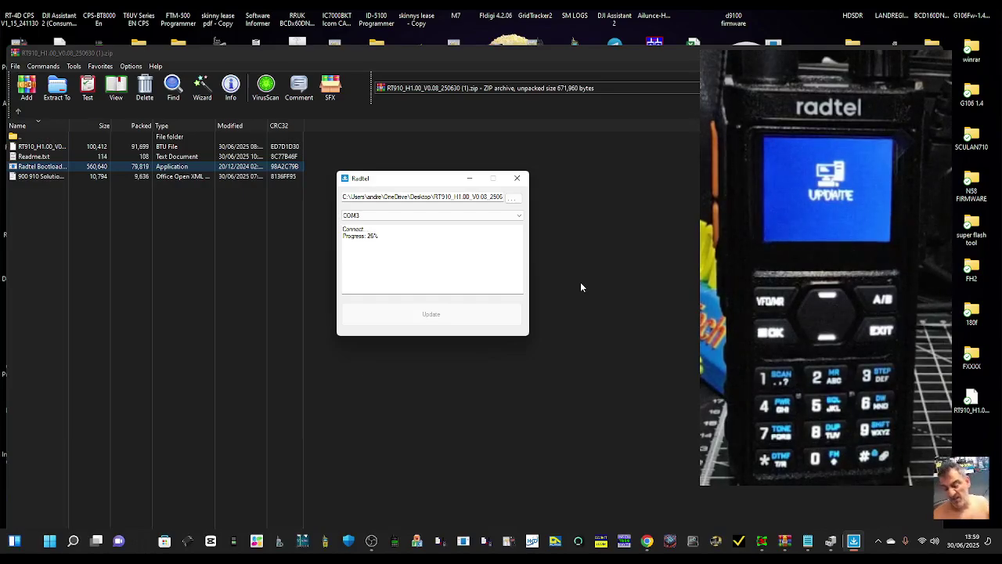
pyautogui.click(372, 546)
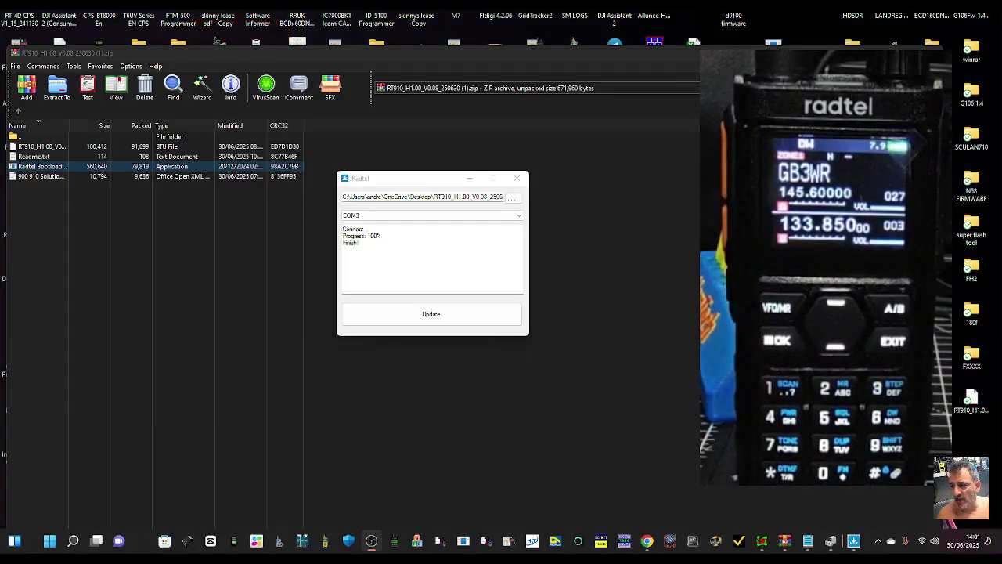
pyautogui.click(371, 540)
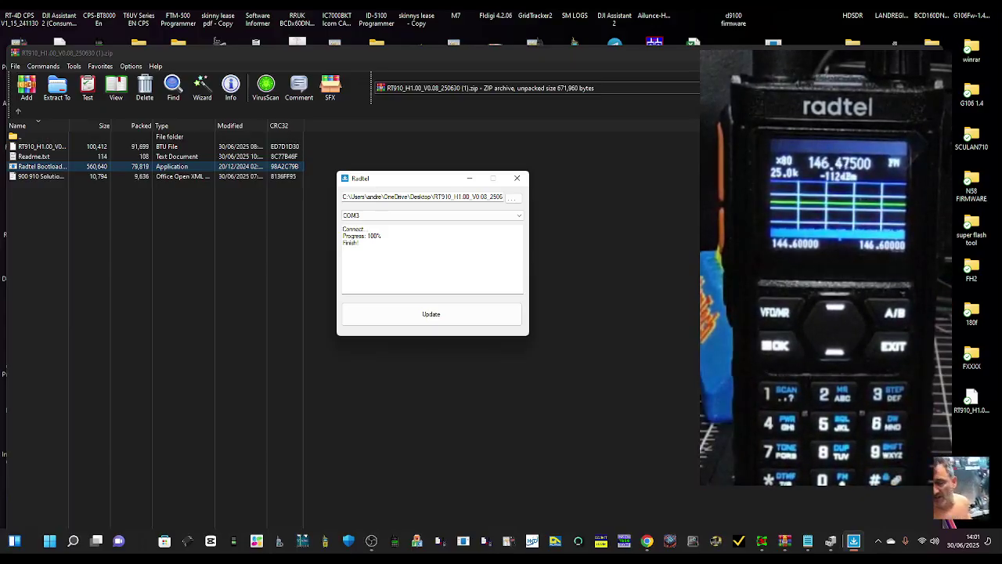
pyautogui.click(373, 546)
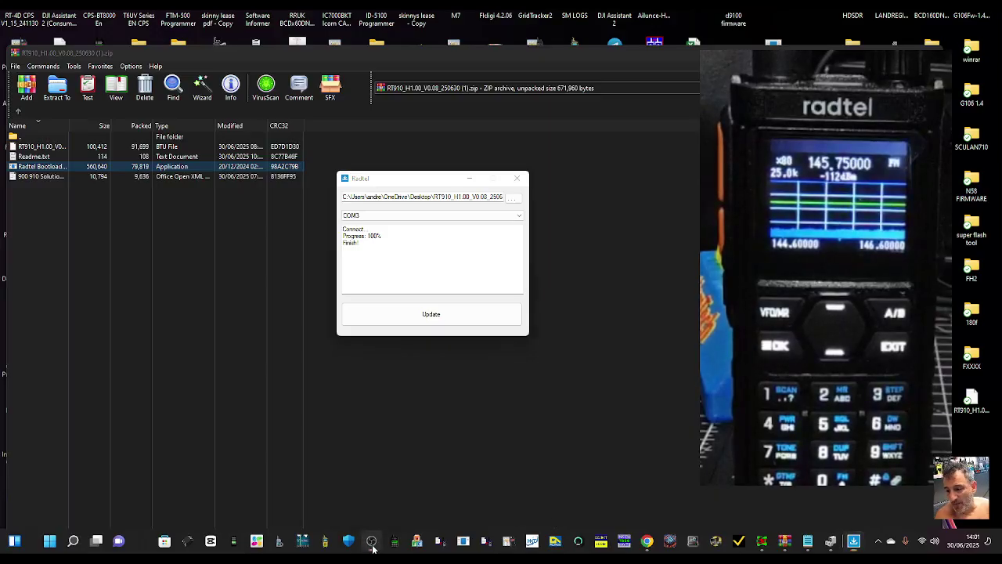